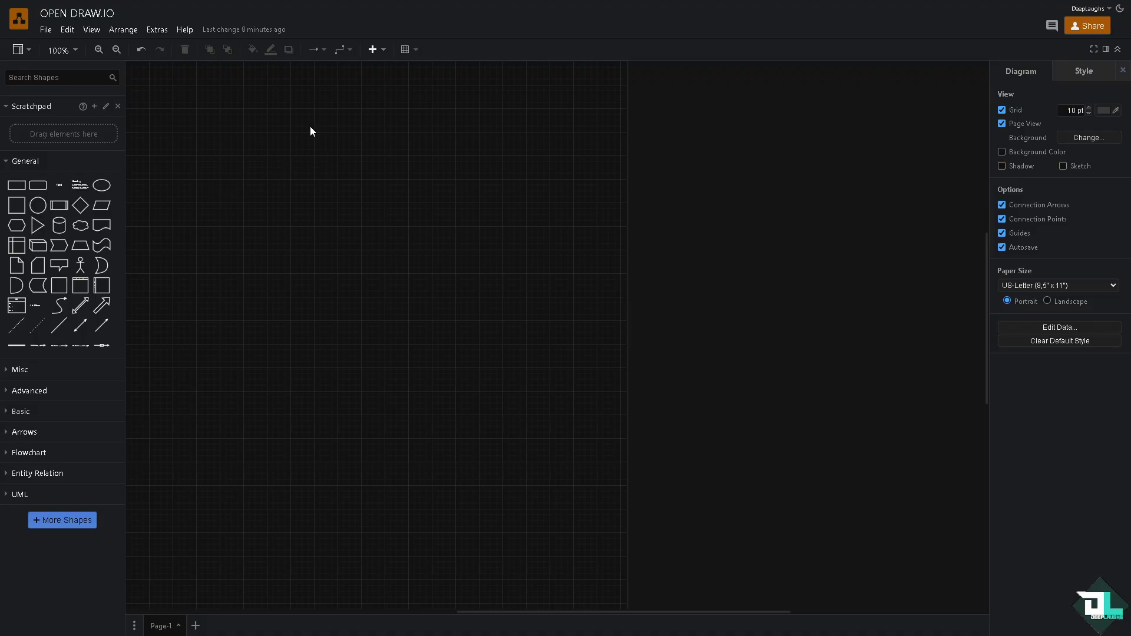
# Open draw.io's File menu to import a diagram from this device
pyautogui.click(47, 32)
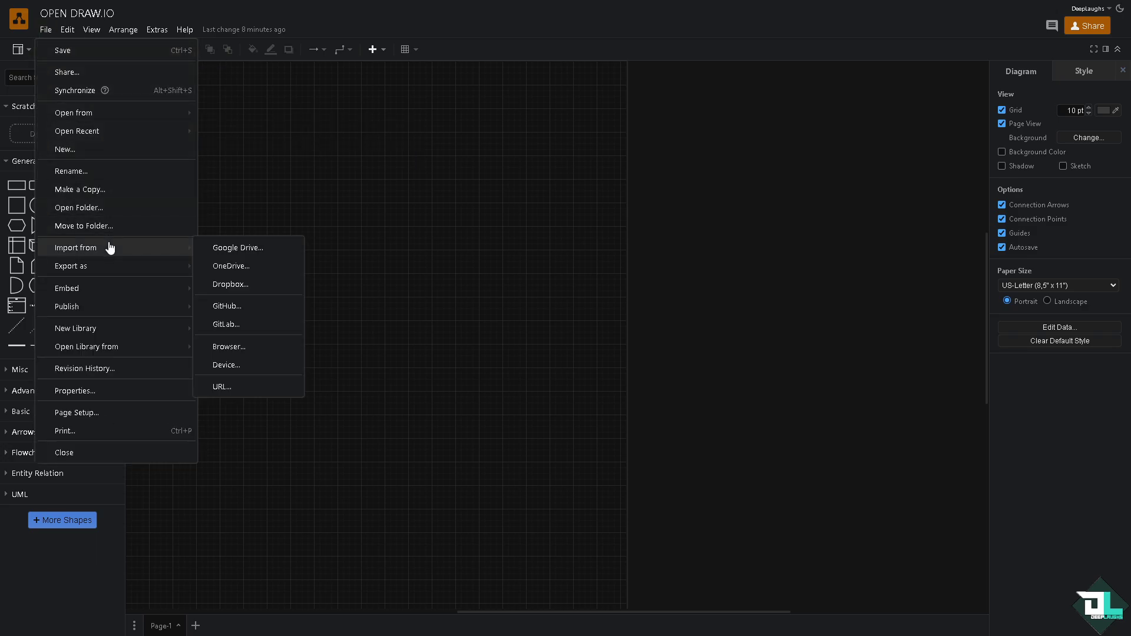
pyautogui.moveTo(76, 247)
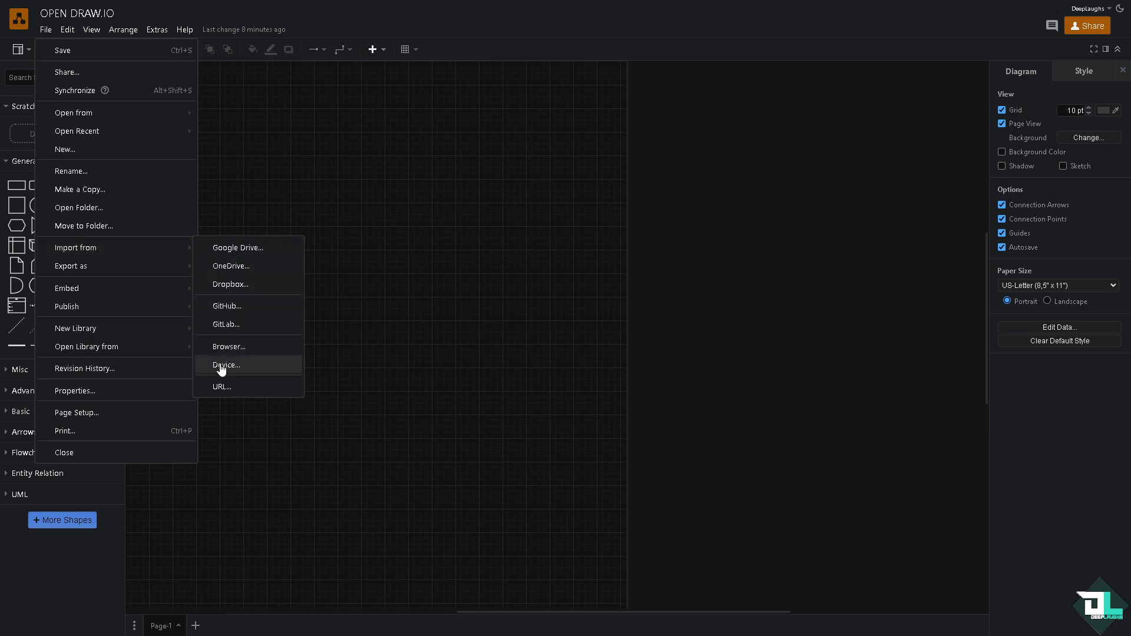
# Import the 'How to Open Draw.IO File in Chrome' diagram from the desktop
pyautogui.click(221, 367)
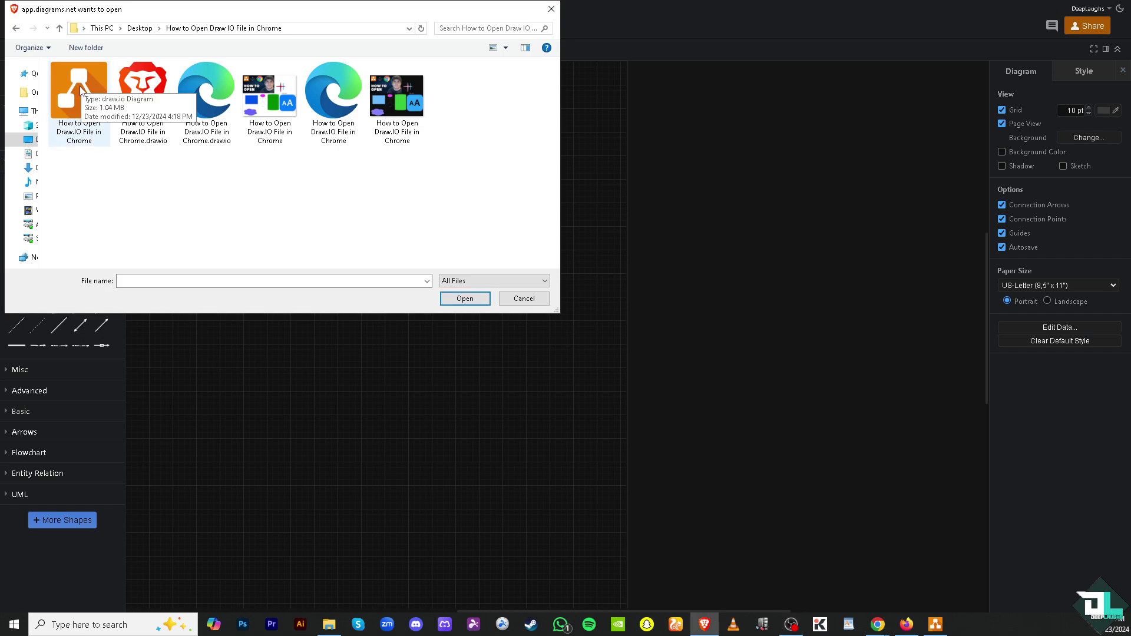
pyautogui.click(81, 88)
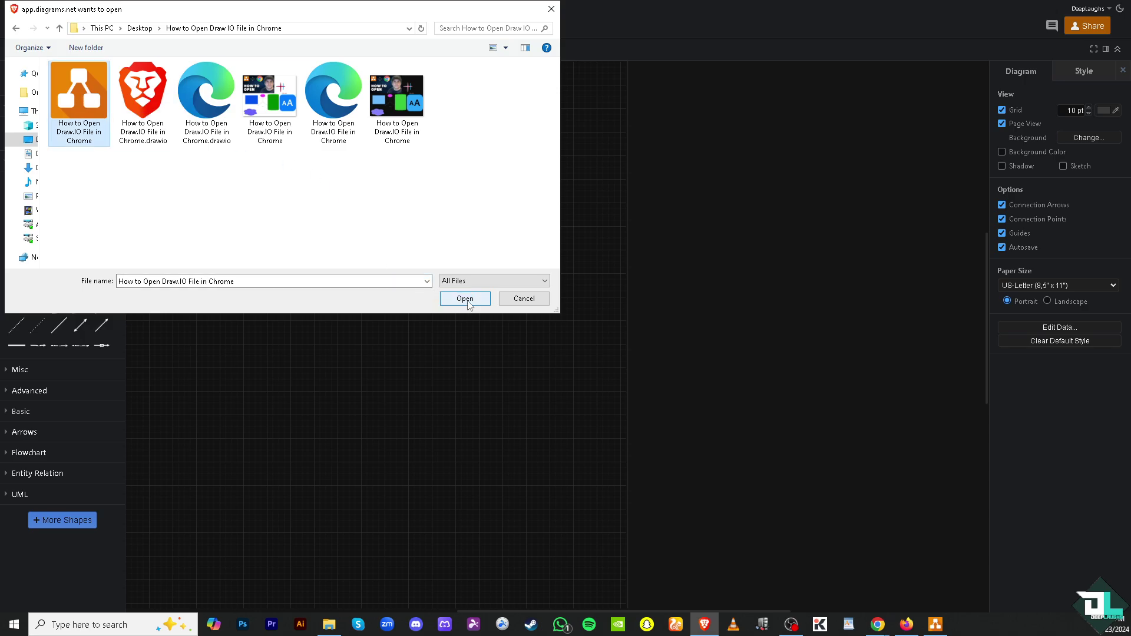
pyautogui.click(469, 301)
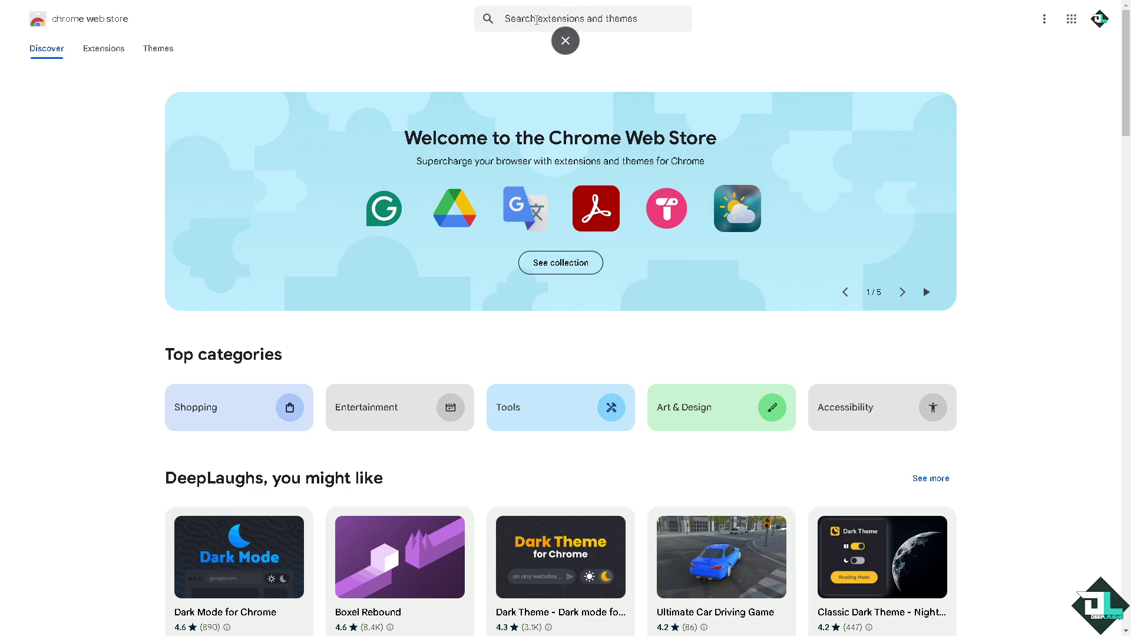
# Search the Chrome Web Store for 'draw.io' and open the diagrams.net and draw.io Importer page
pyautogui.click(537, 21)
pyautogui.write('dra')
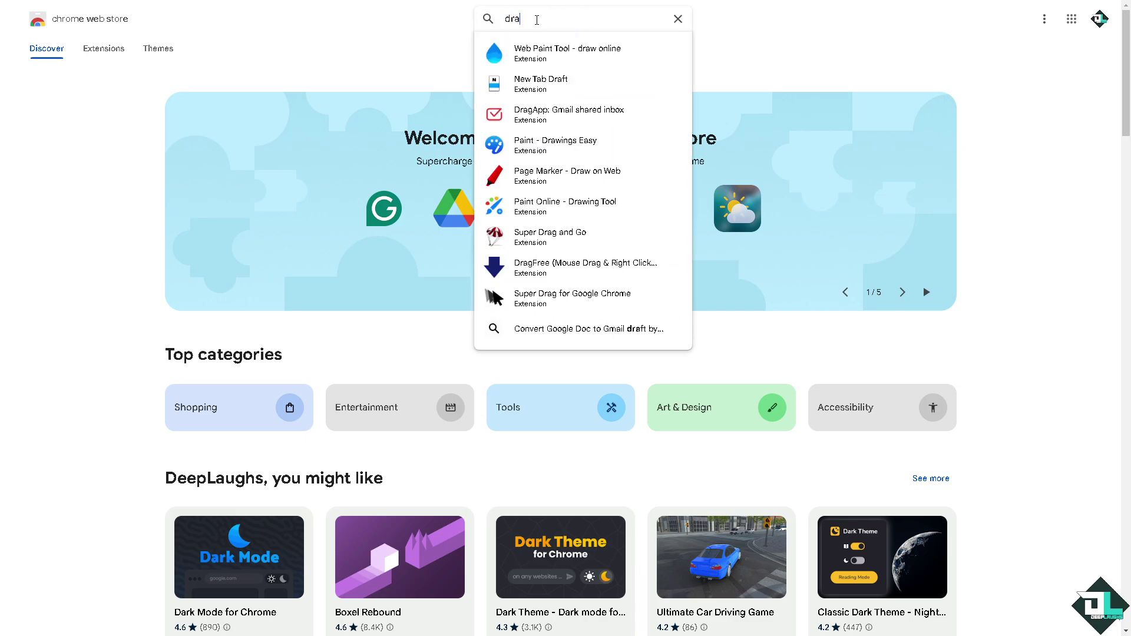
pyautogui.write('w.')
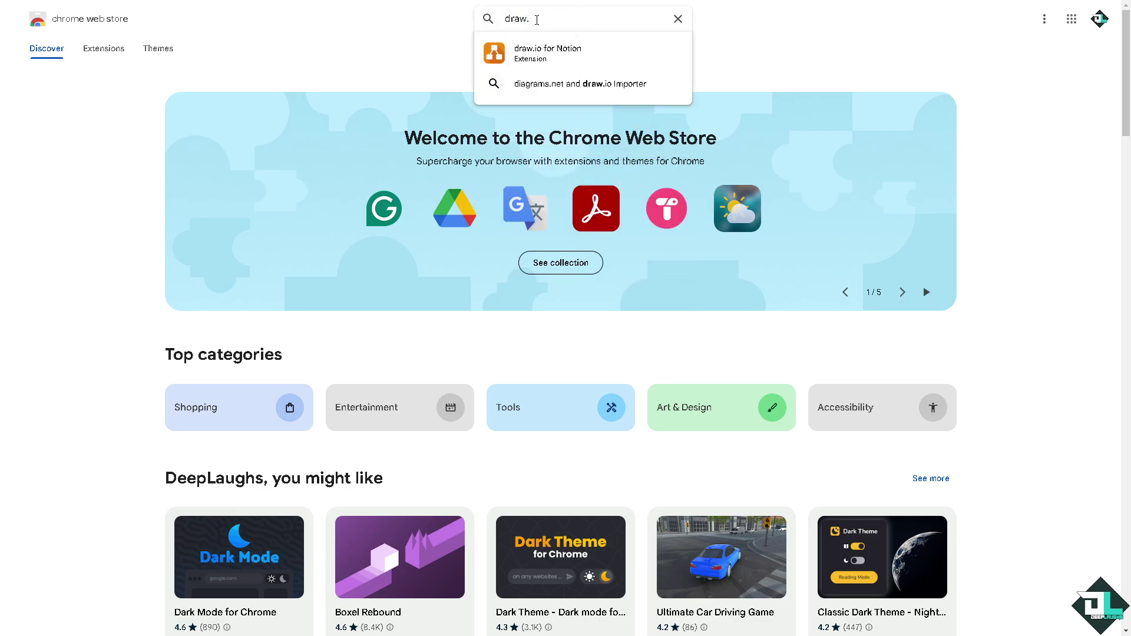
pyautogui.write('io')
pyautogui.press('Return')
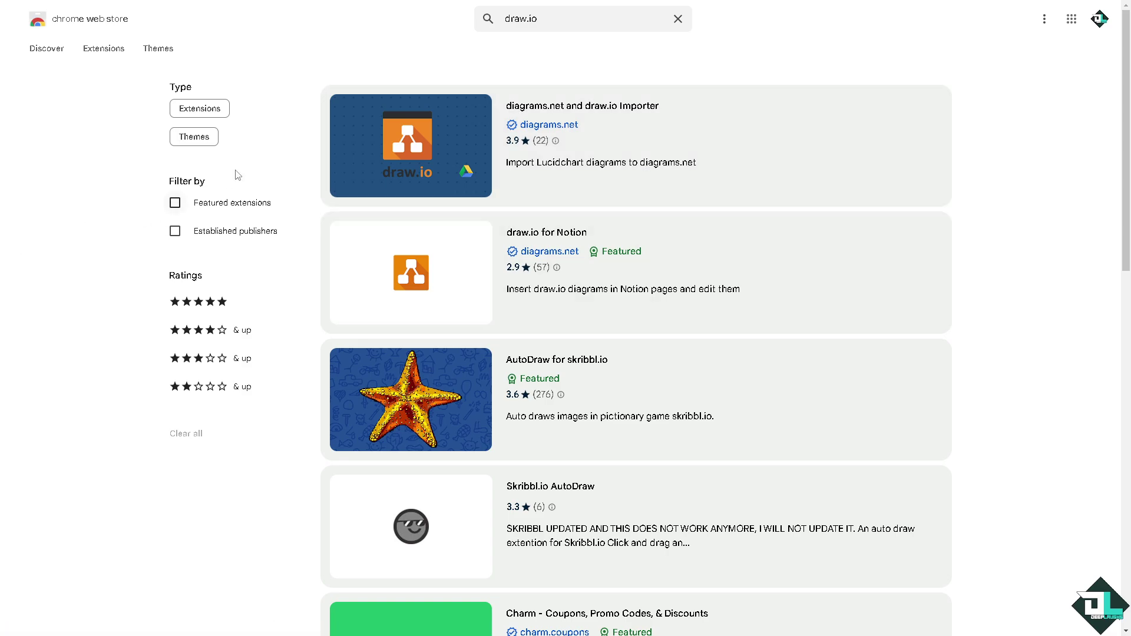
pyautogui.click(426, 144)
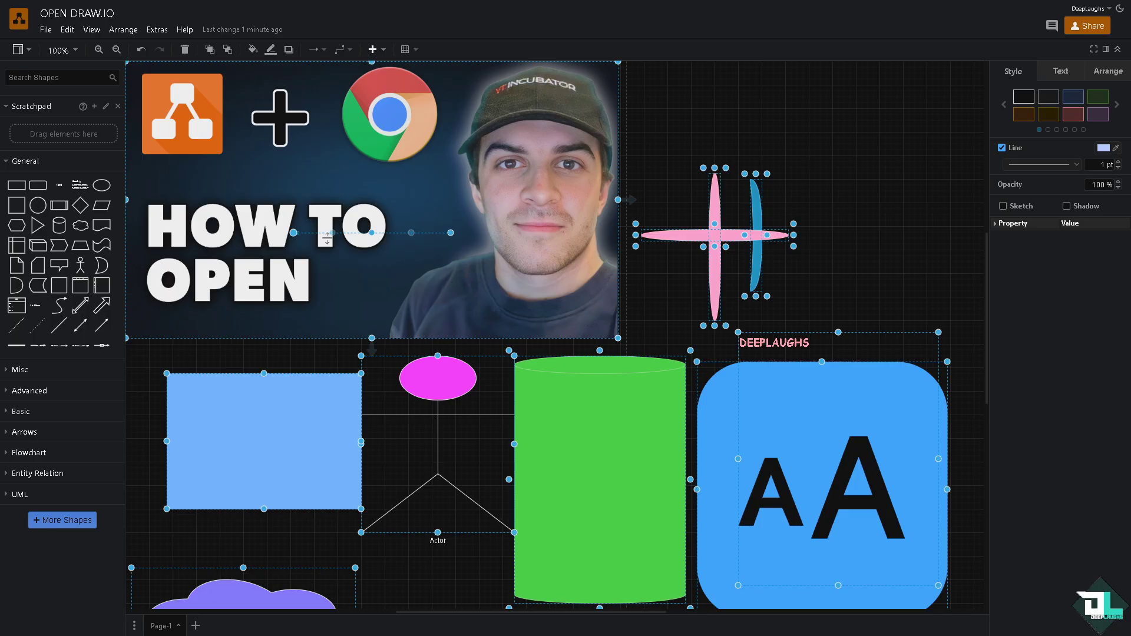
# Deselect everything on the HOW TO OPEN diagram by clicking empty canvas
pyautogui.click(304, 354)
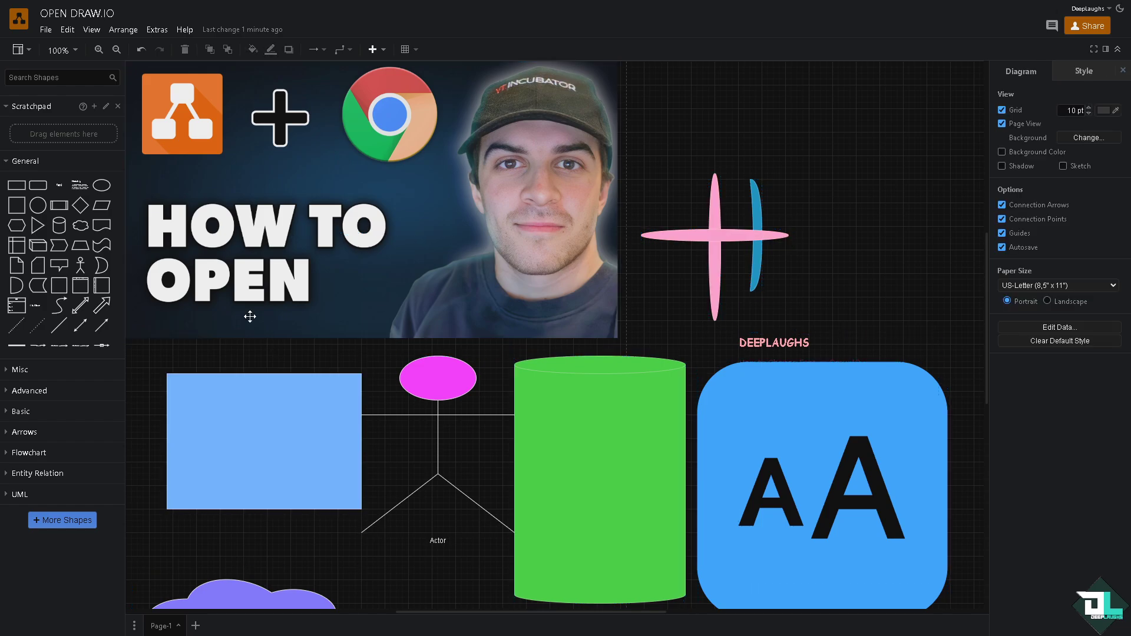
# Close the File menu and start sharing the OPEN DRAW.IO diagram
pyautogui.click(45, 32)
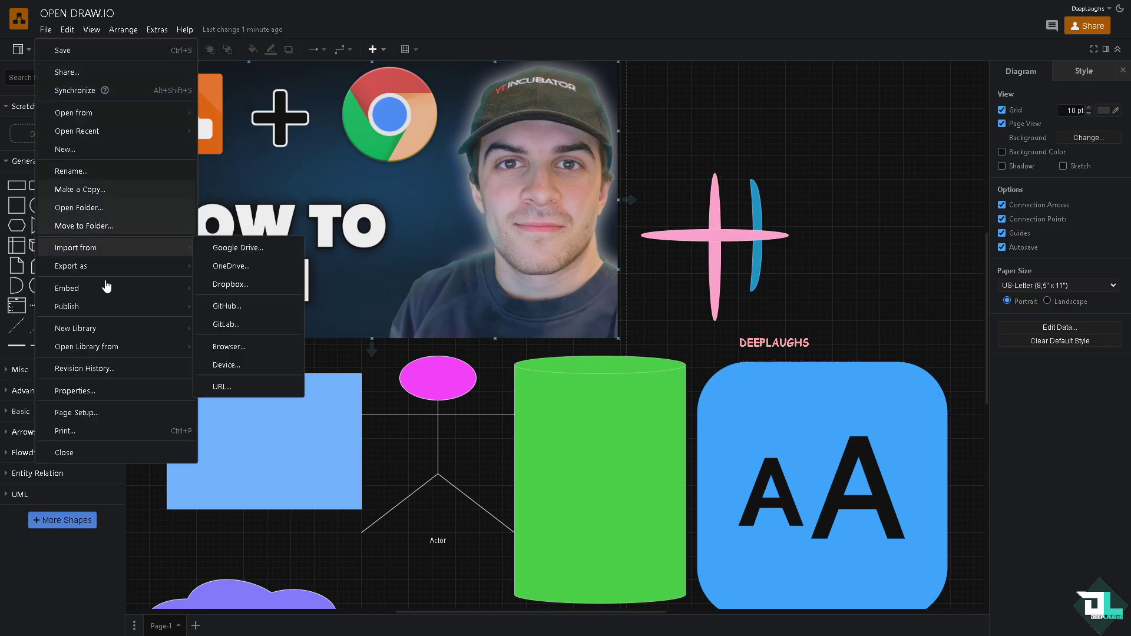
pyautogui.moveTo(106, 248)
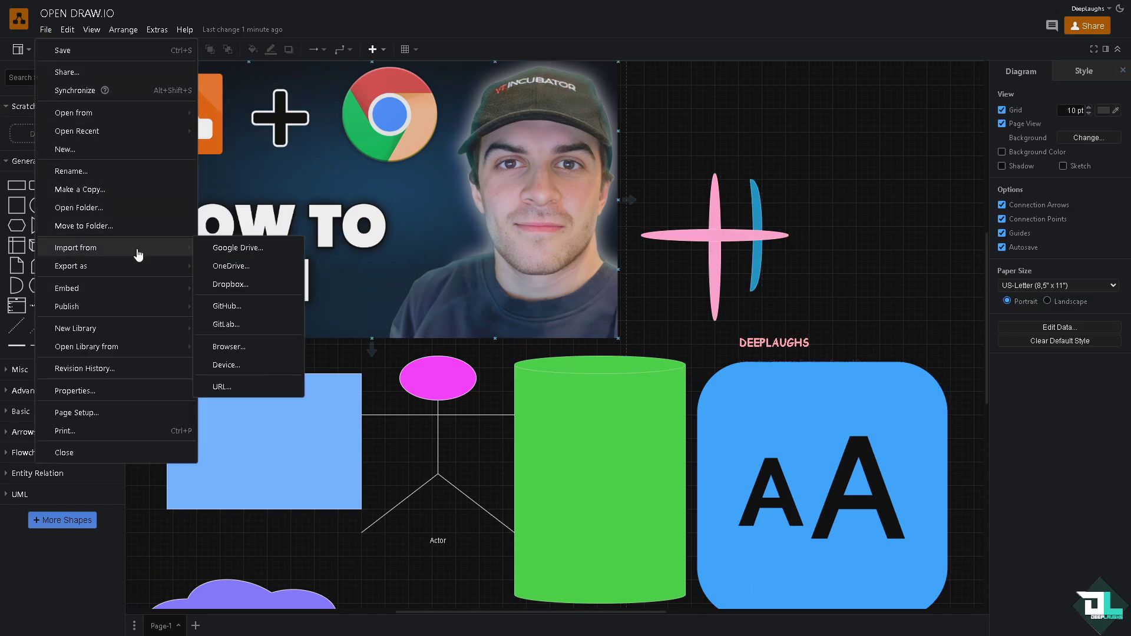
pyautogui.click(1077, 30)
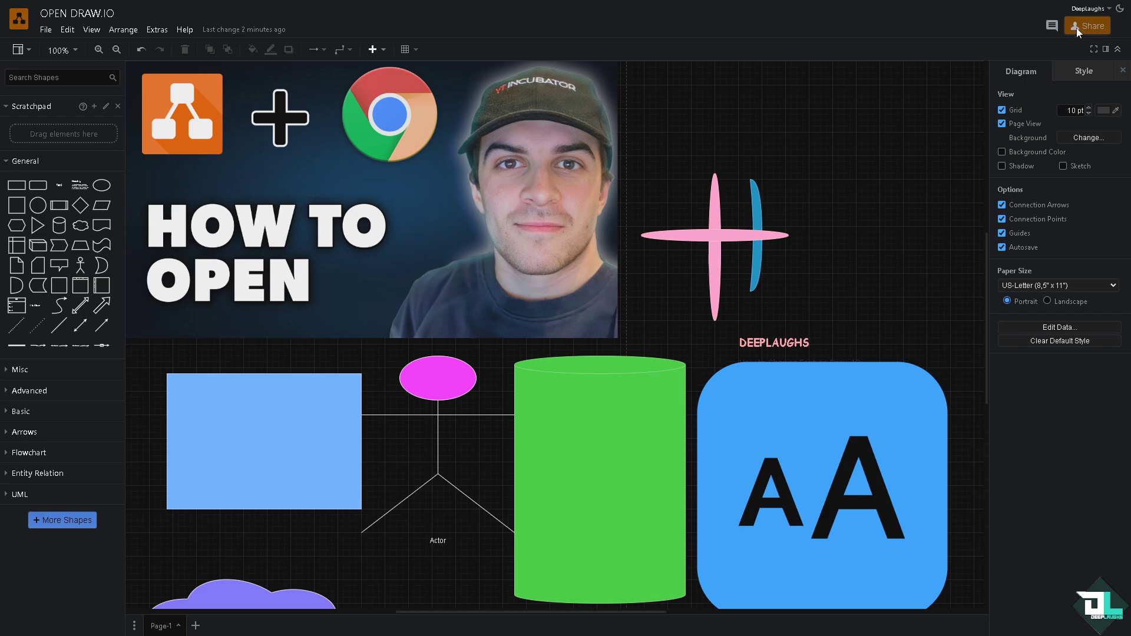